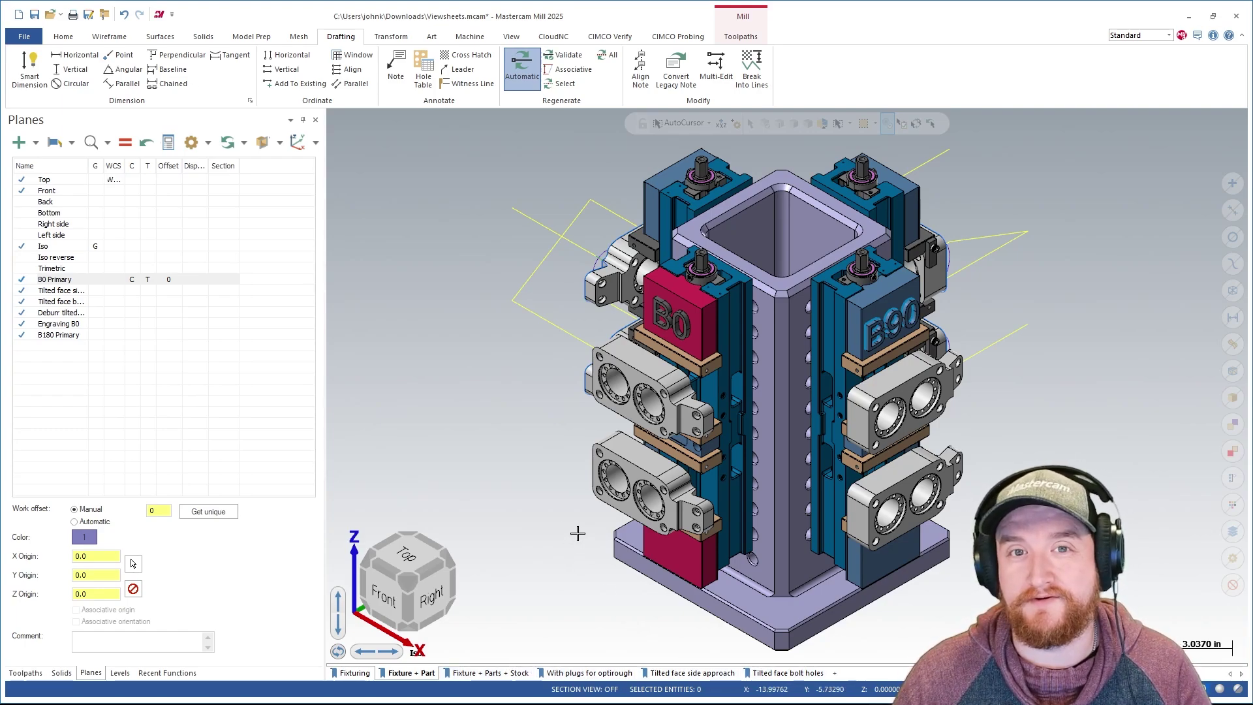
- Examine the levels and planes stored with the Fixture + Part, Fixture + Parts + Stock and Tilted face side approach viewsheets
{"action": "left_click", "coordinate": [516, 38]}
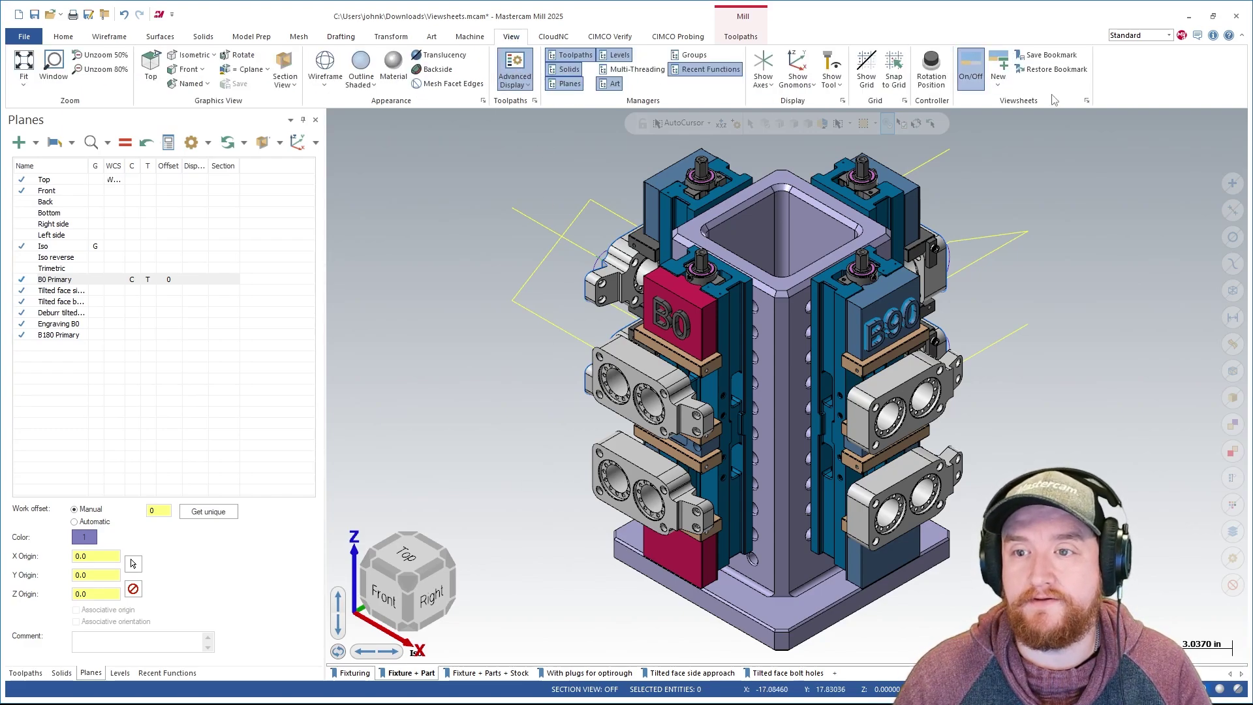
{"action": "left_click", "coordinate": [964, 81]}
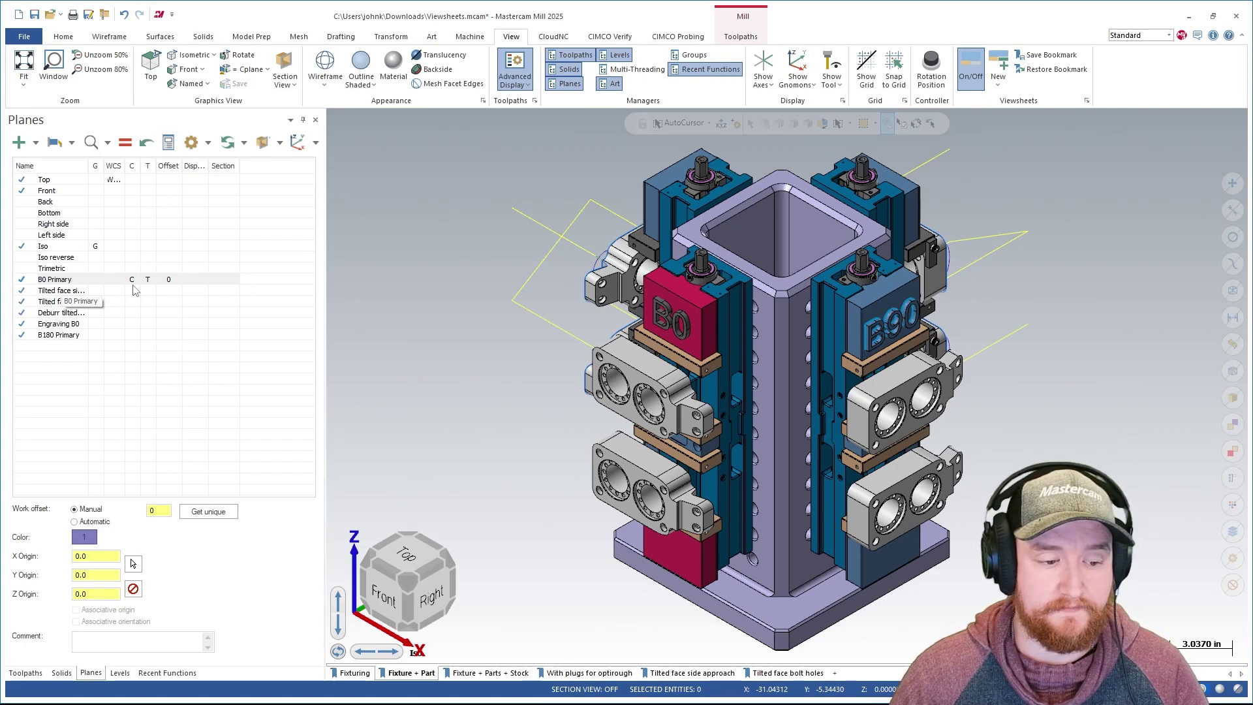
{"action": "left_click", "coordinate": [120, 672]}
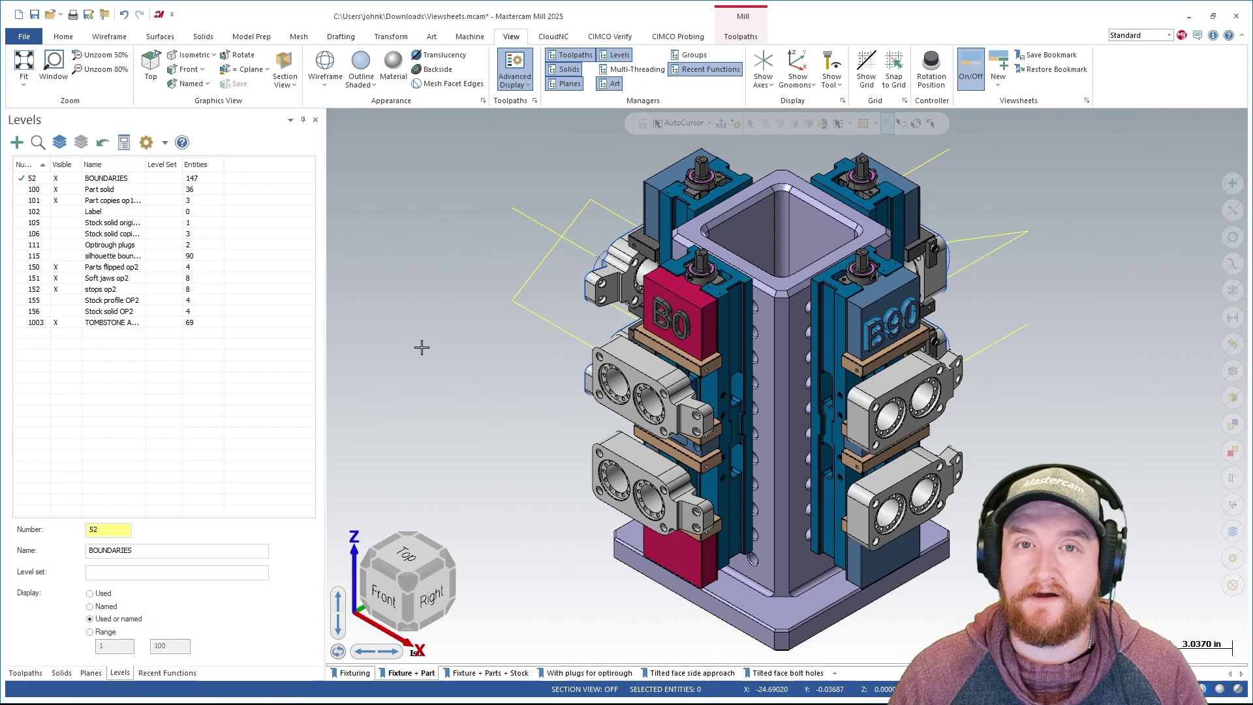
{"action": "left_click", "coordinate": [489, 673]}
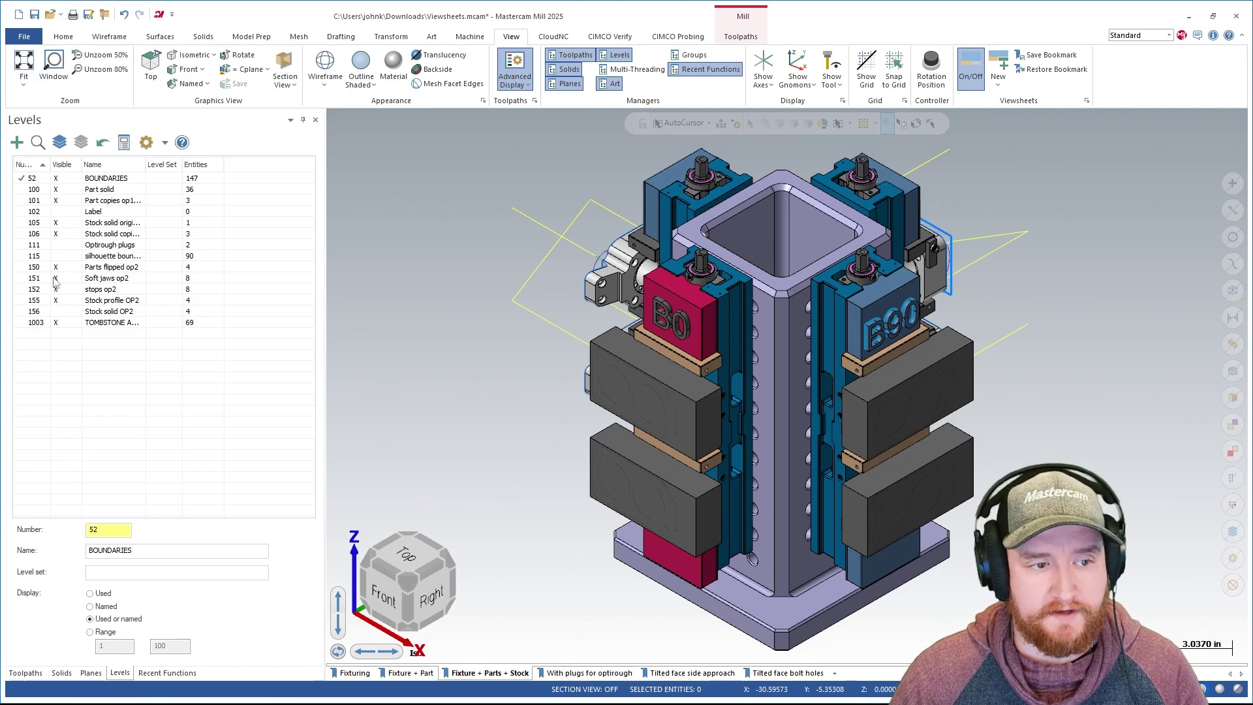
{"action": "left_click", "coordinate": [91, 673]}
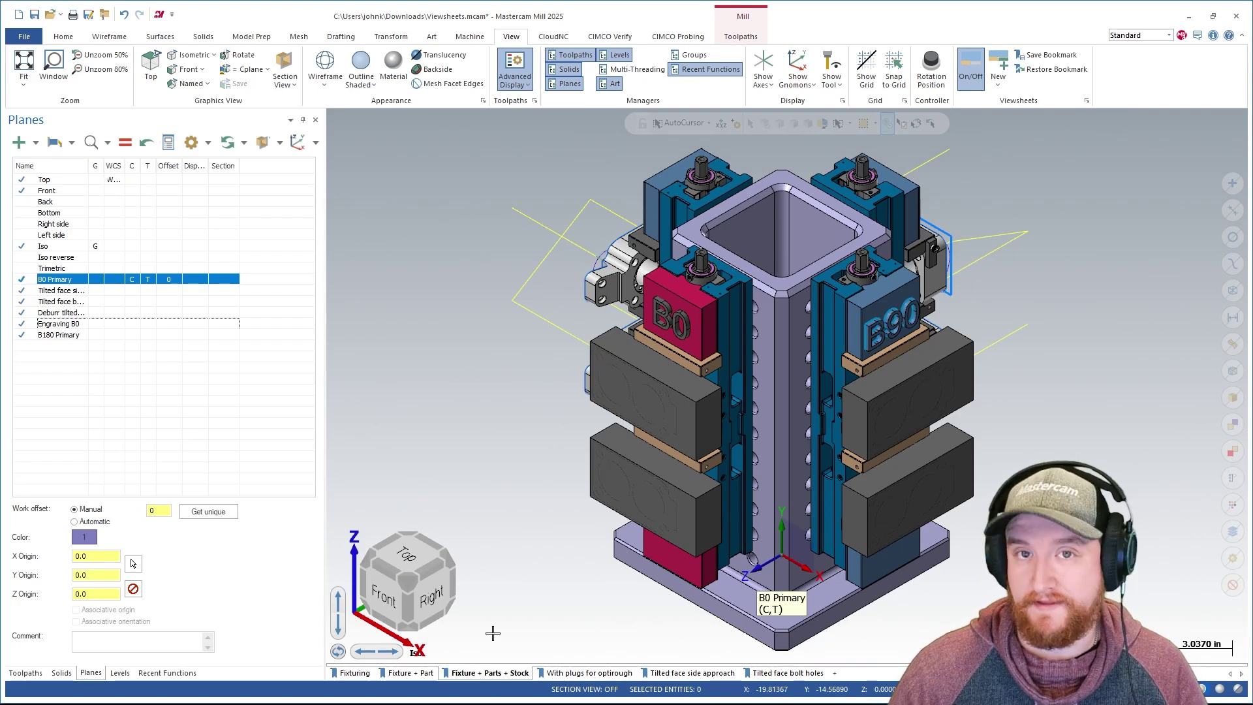
{"action": "left_click", "coordinate": [693, 673]}
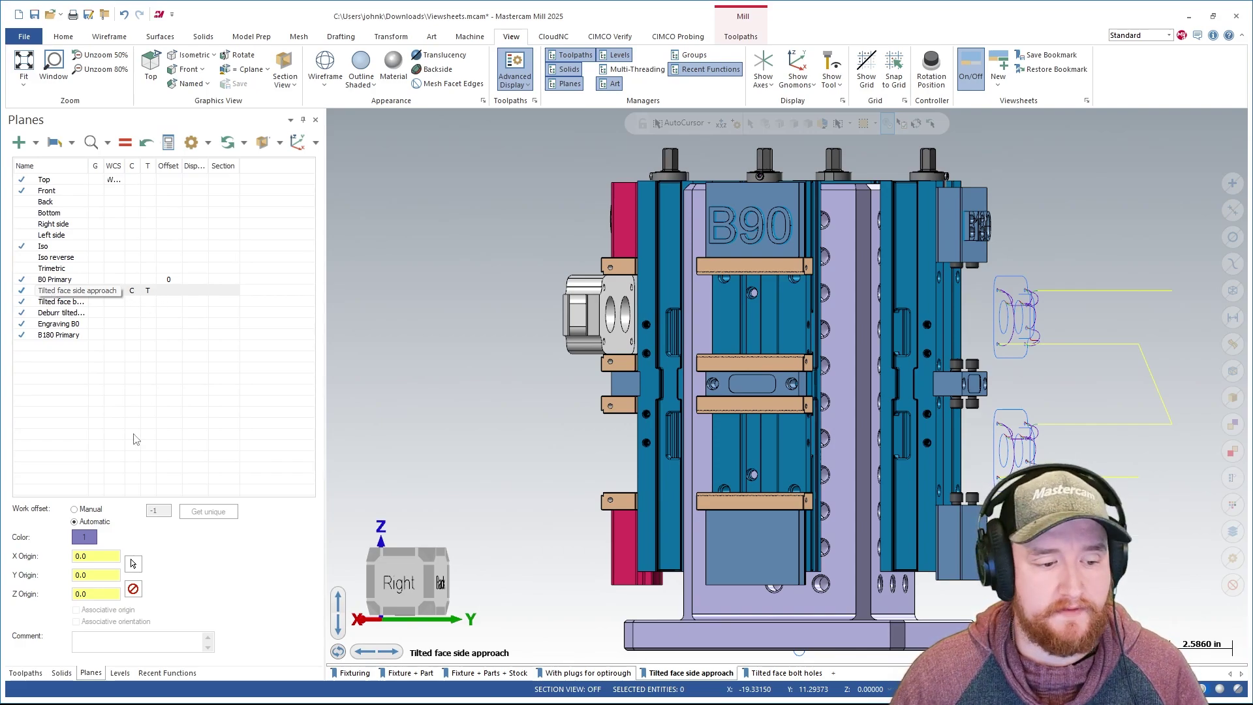
{"action": "left_click", "coordinate": [119, 673]}
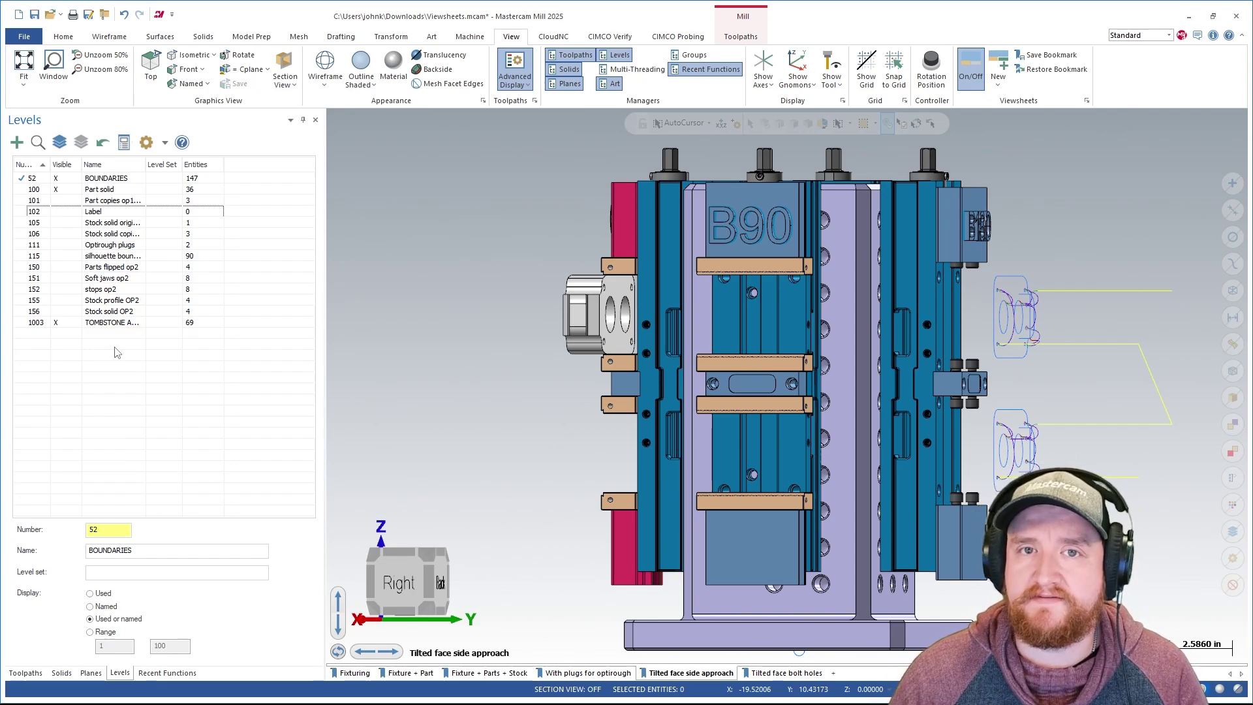
- Review which properties the Tilted face side approach viewsheet's settings save, leaving them as they are
{"action": "right_click", "coordinate": [658, 673]}
{"action": "left_click", "coordinate": [696, 648]}
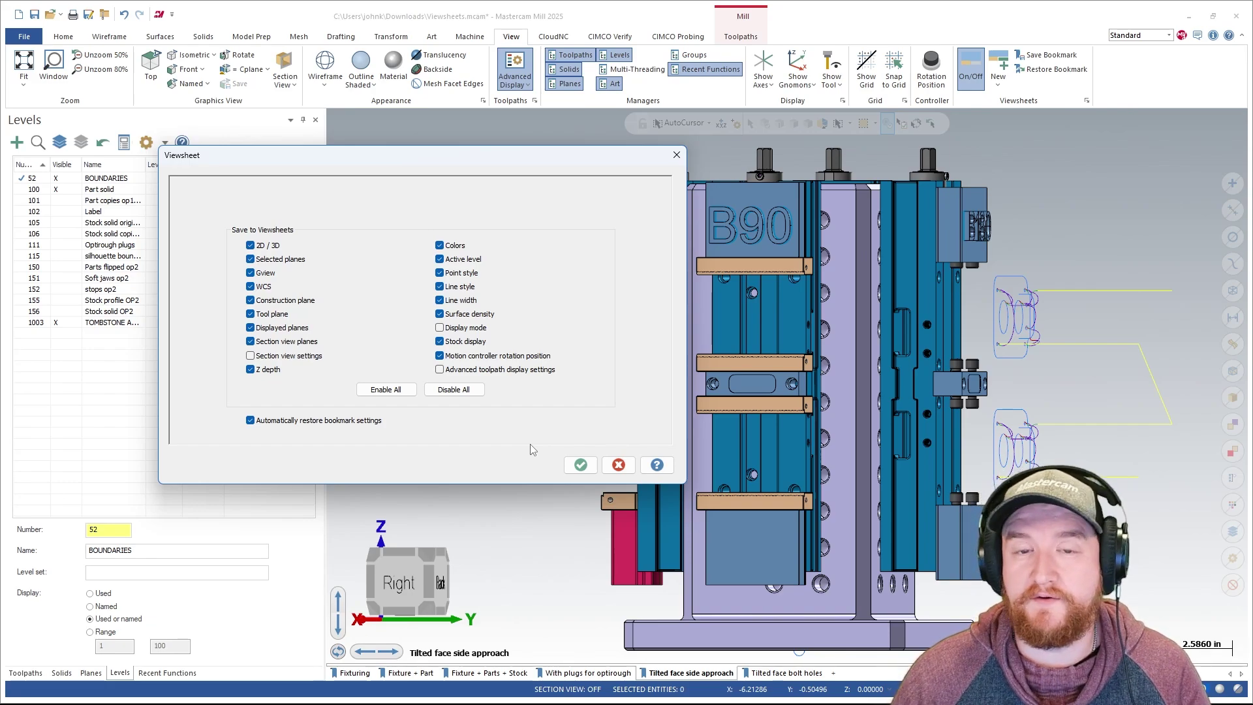
{"action": "left_click", "coordinate": [618, 464]}
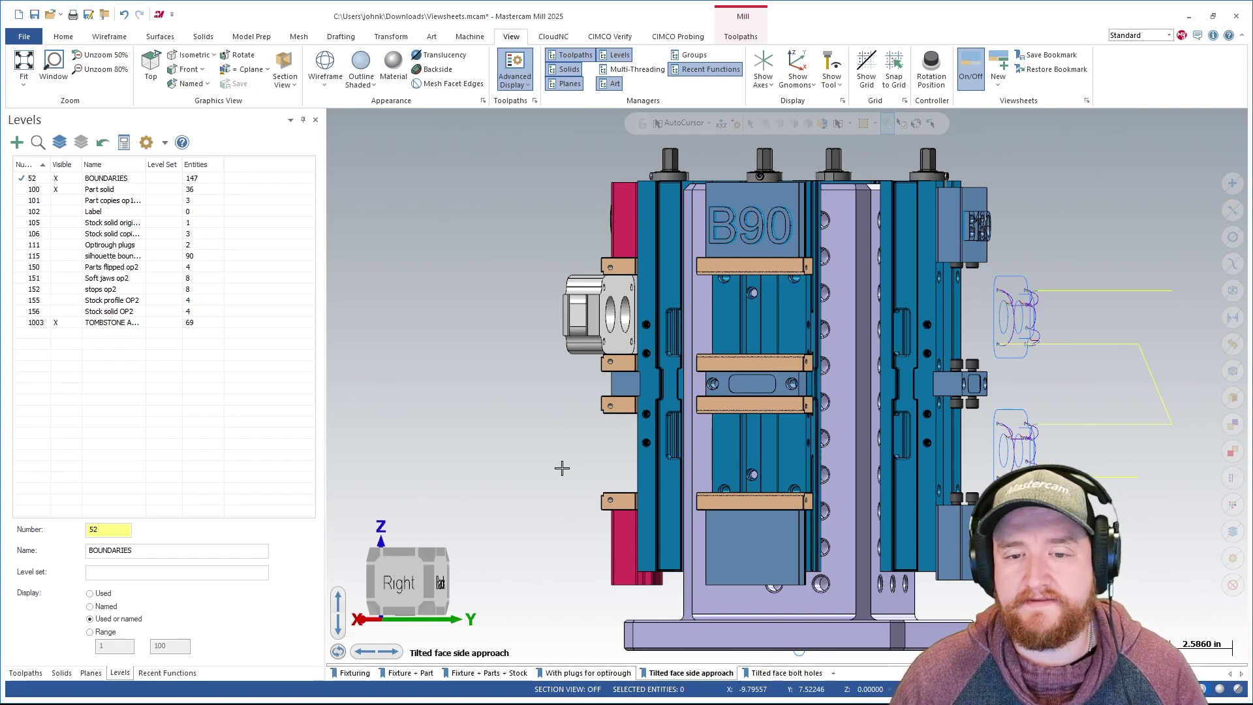
- Switch to the Fixture + Part viewsheet and turn on the visibility of level 102, Label
{"action": "left_click", "coordinate": [413, 673]}
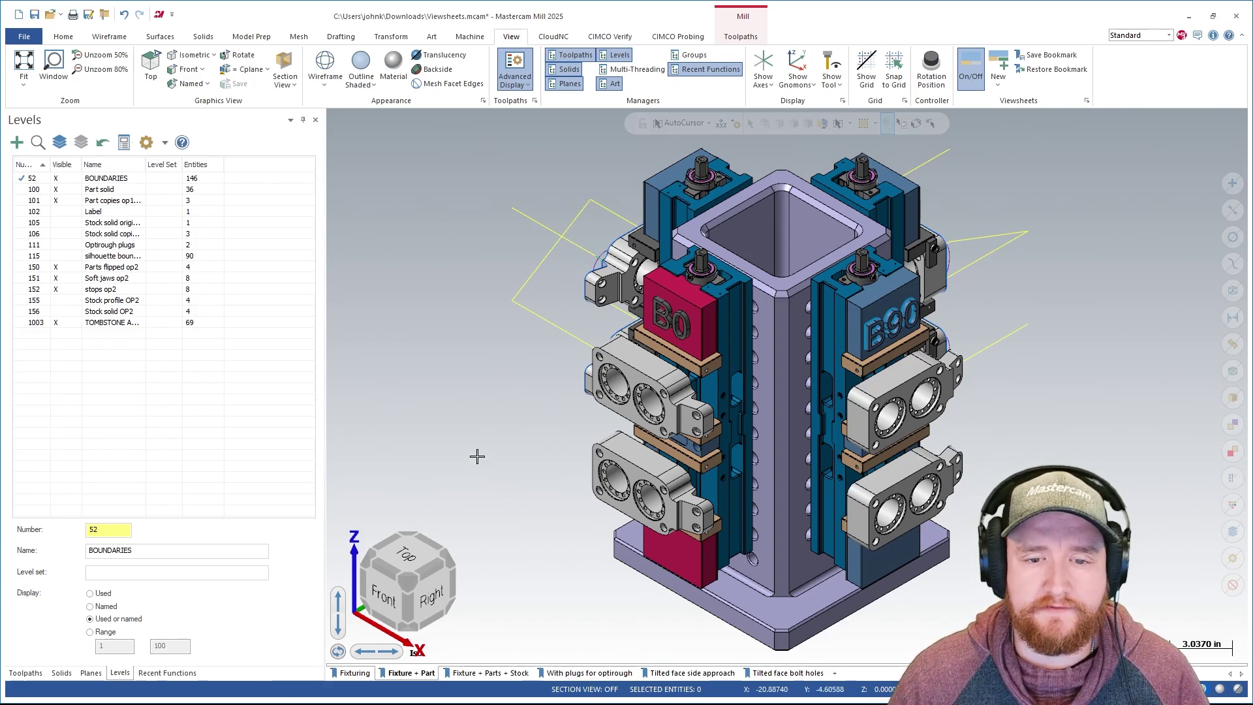
{"action": "middle_click_drag", "start_coordinate": [505, 431], "coordinate": [849, 417]}
{"action": "scroll", "coordinate": [901, 414], "scroll_direction": "up", "scroll_amount": 5}
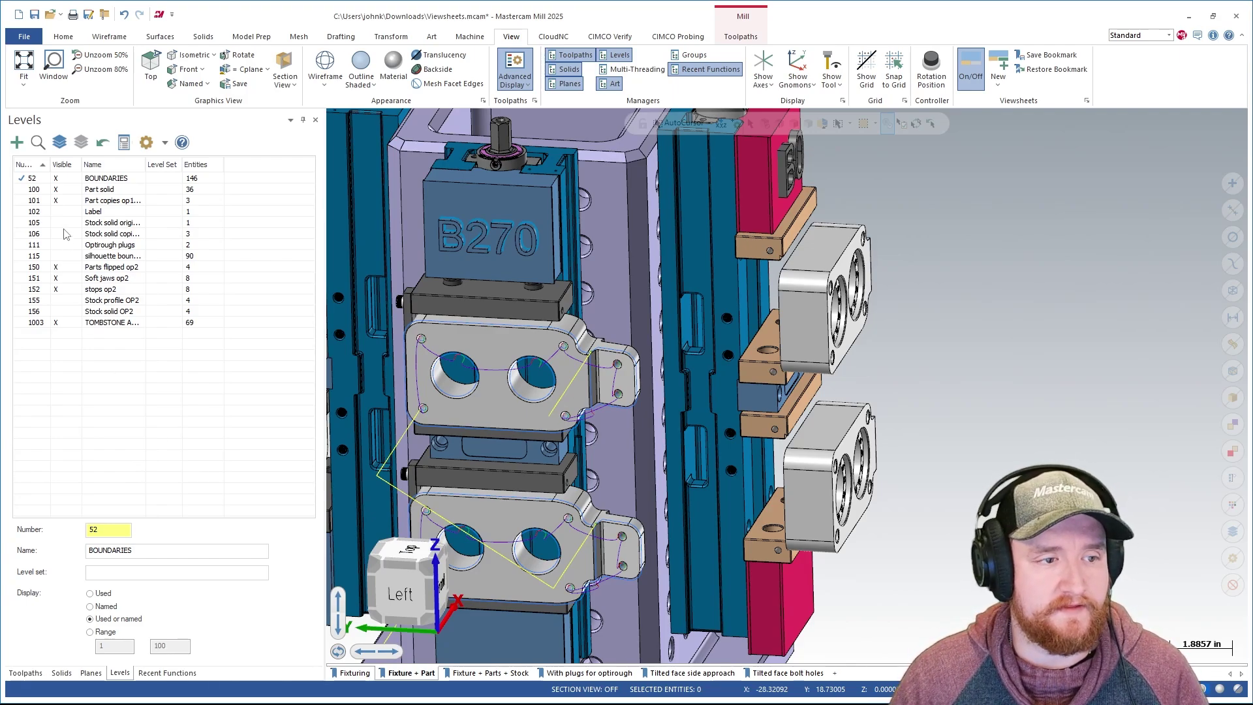
{"action": "left_click", "coordinate": [57, 212]}
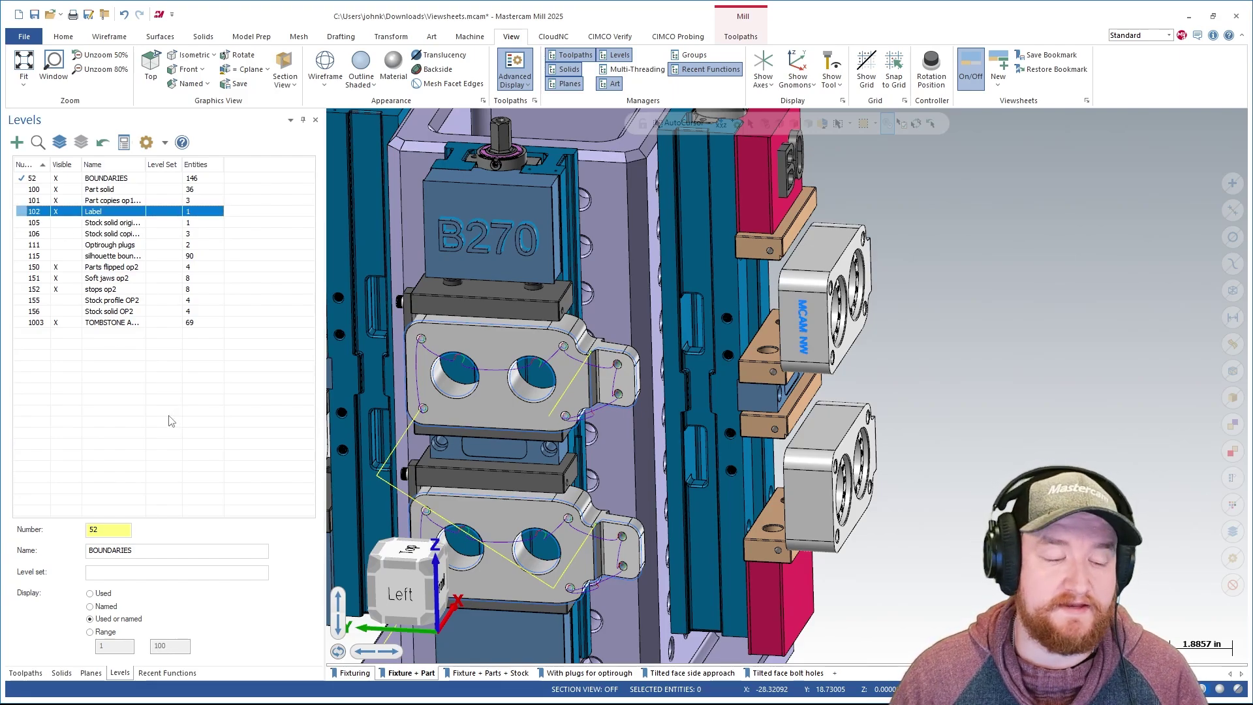
- Make Engraving B0 the active graphics view, construction plane and tool plane for the MCAM NW text
{"action": "left_click", "coordinate": [90, 673]}
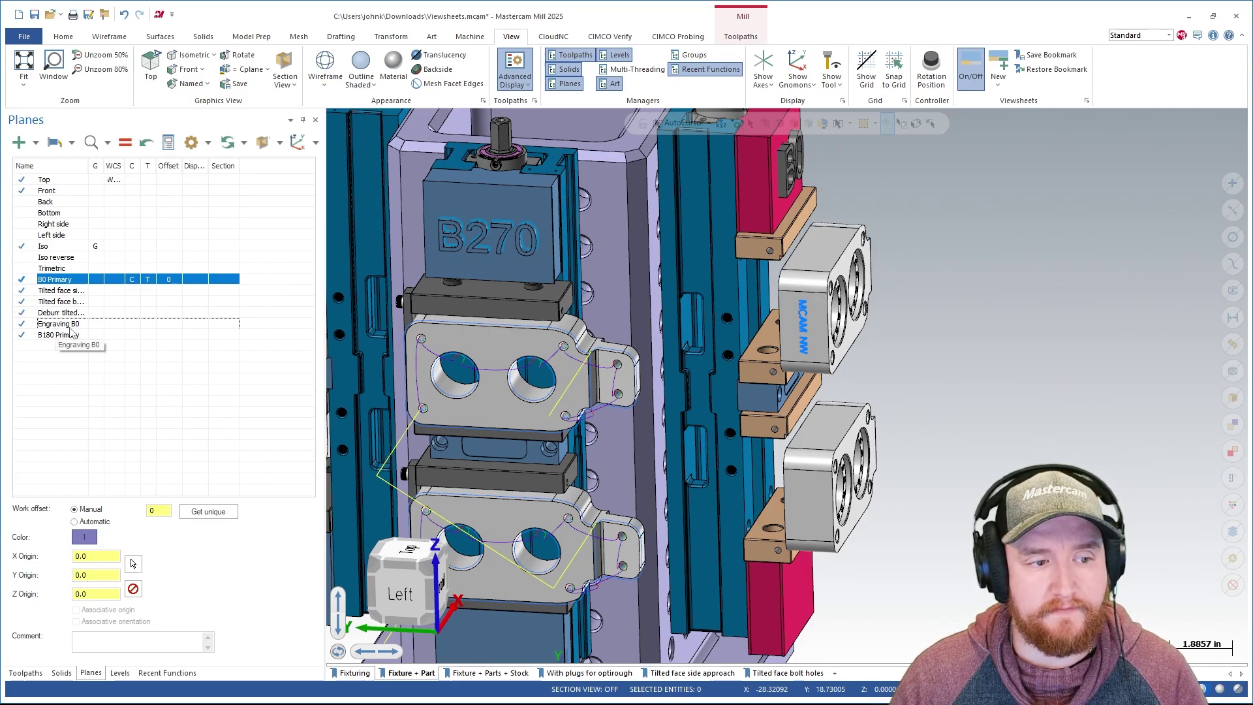
{"action": "double_click", "coordinate": [96, 325]}
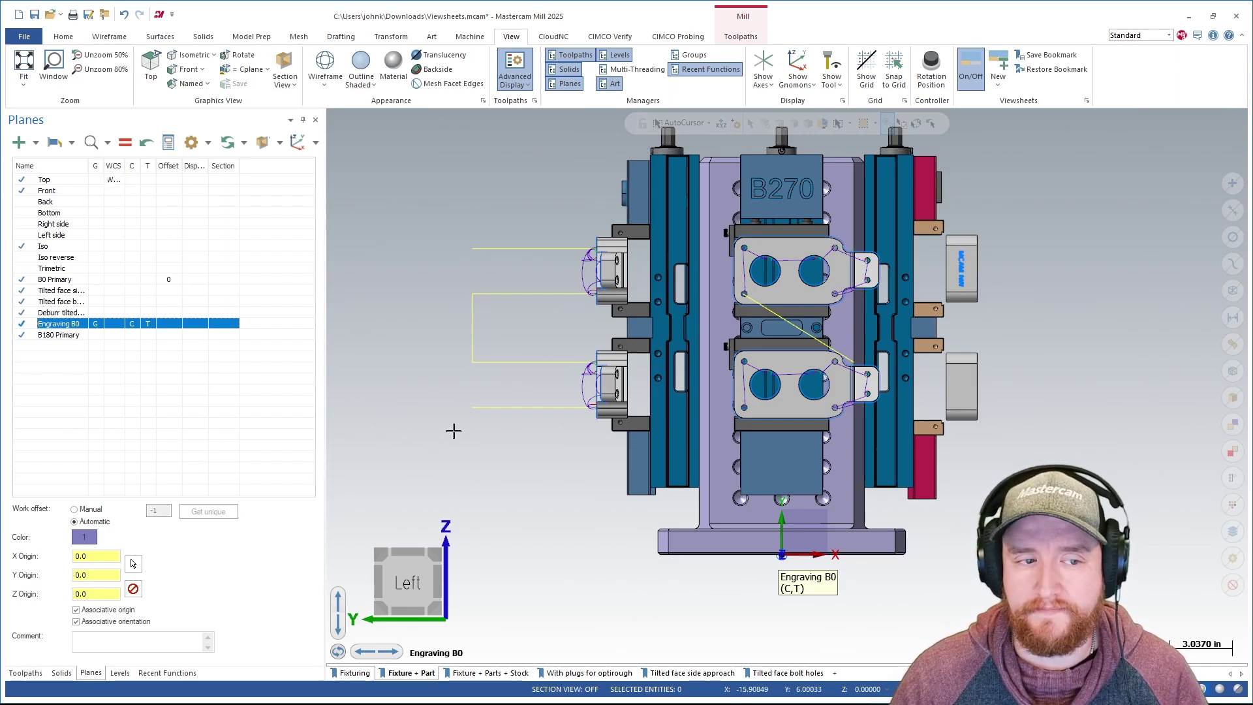
{"action": "scroll", "coordinate": [999, 248], "scroll_direction": "up", "scroll_amount": 5}
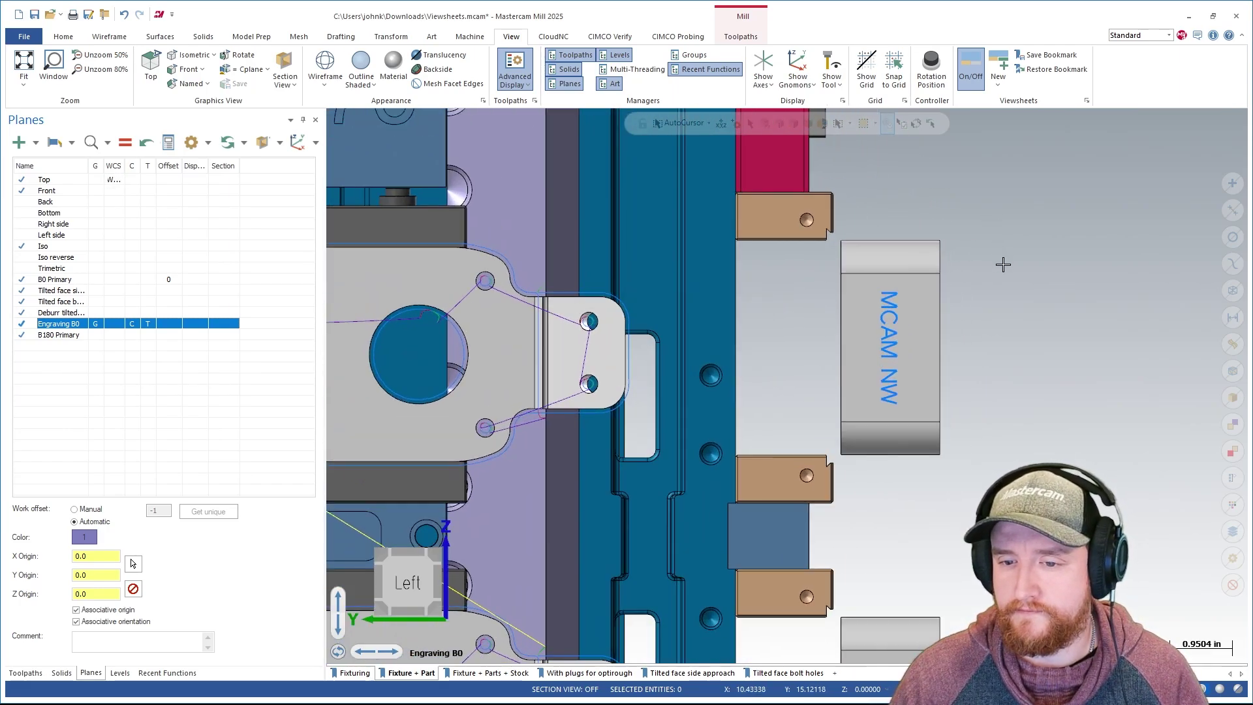
{"action": "scroll", "coordinate": [907, 341], "scroll_direction": "up", "scroll_amount": 3}
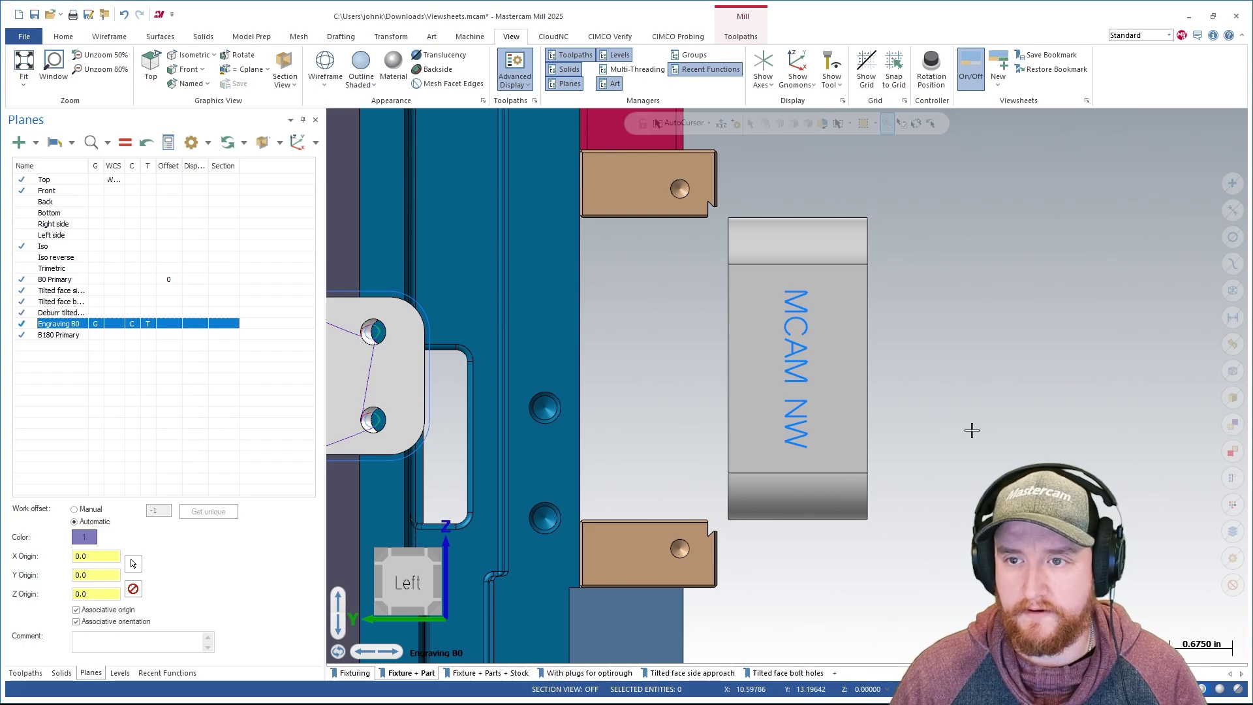
- Create a viewsheet of the current display and name it Engraving
{"action": "left_click", "coordinate": [1000, 64]}
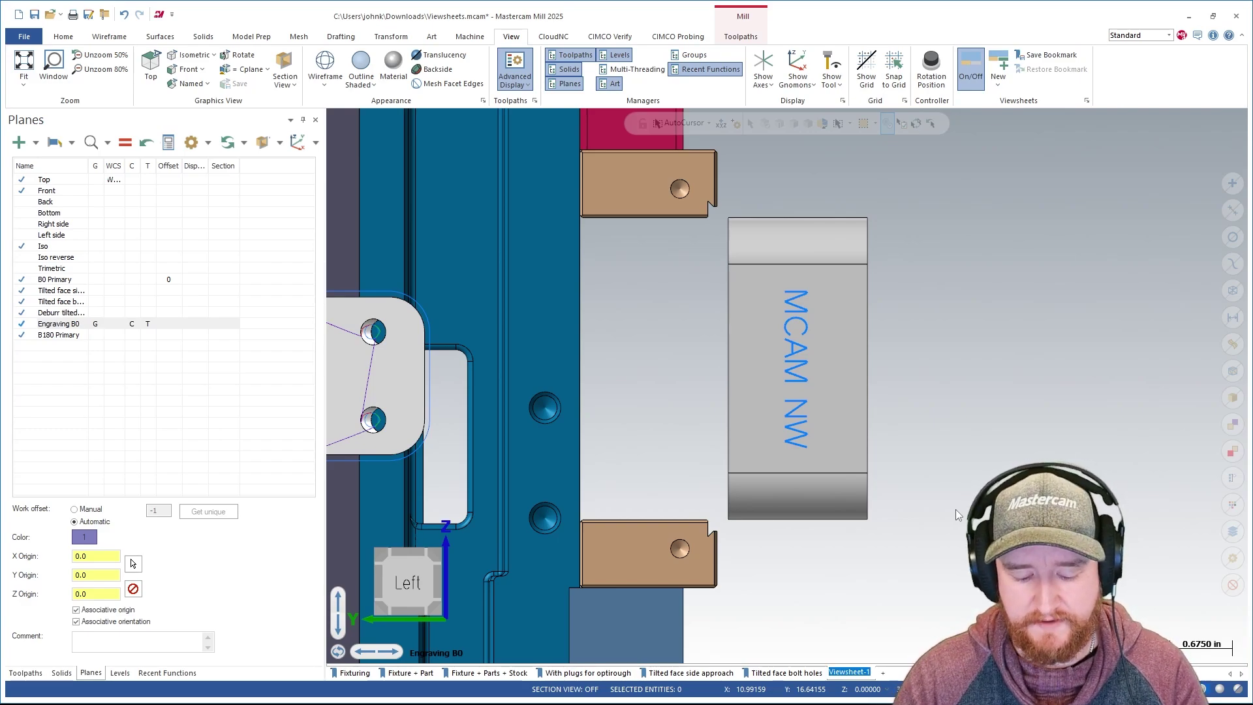
{"action": "type", "text": "Engraving"}
{"action": "key", "text": "Return"}
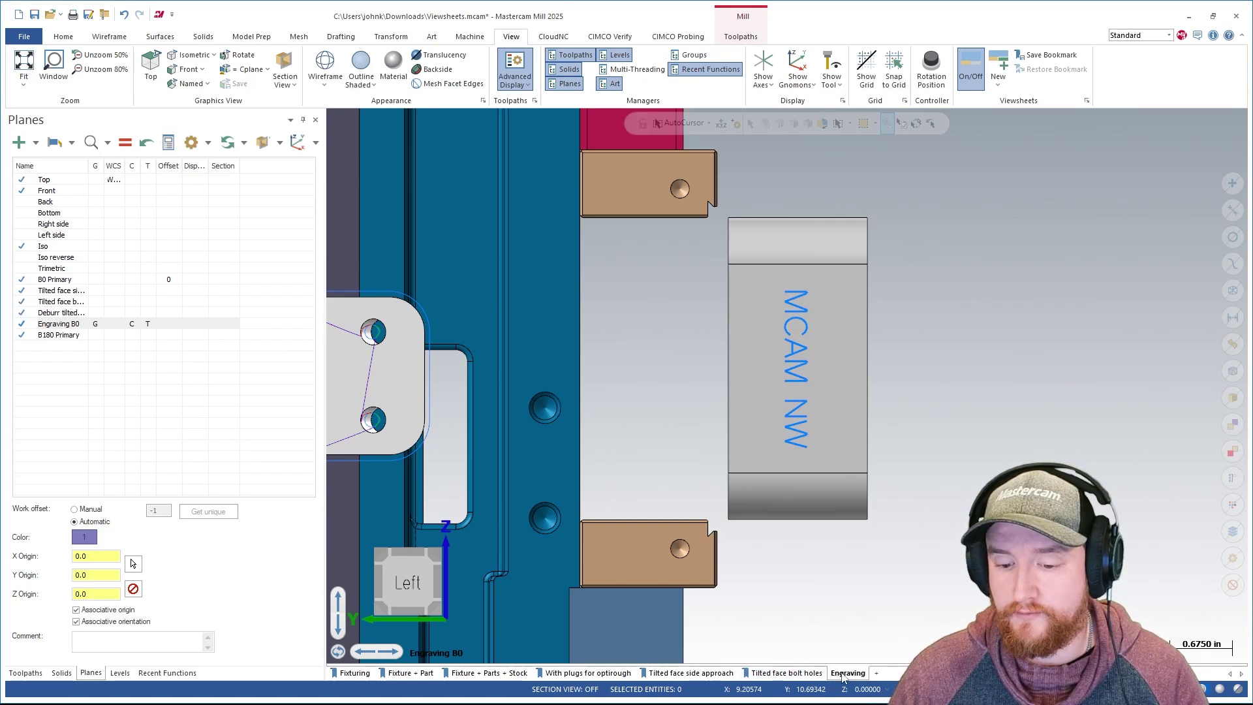
- Copy the Engraving viewsheet and save a bookmark of the current view on the copy
{"action": "right_click", "coordinate": [842, 679]}
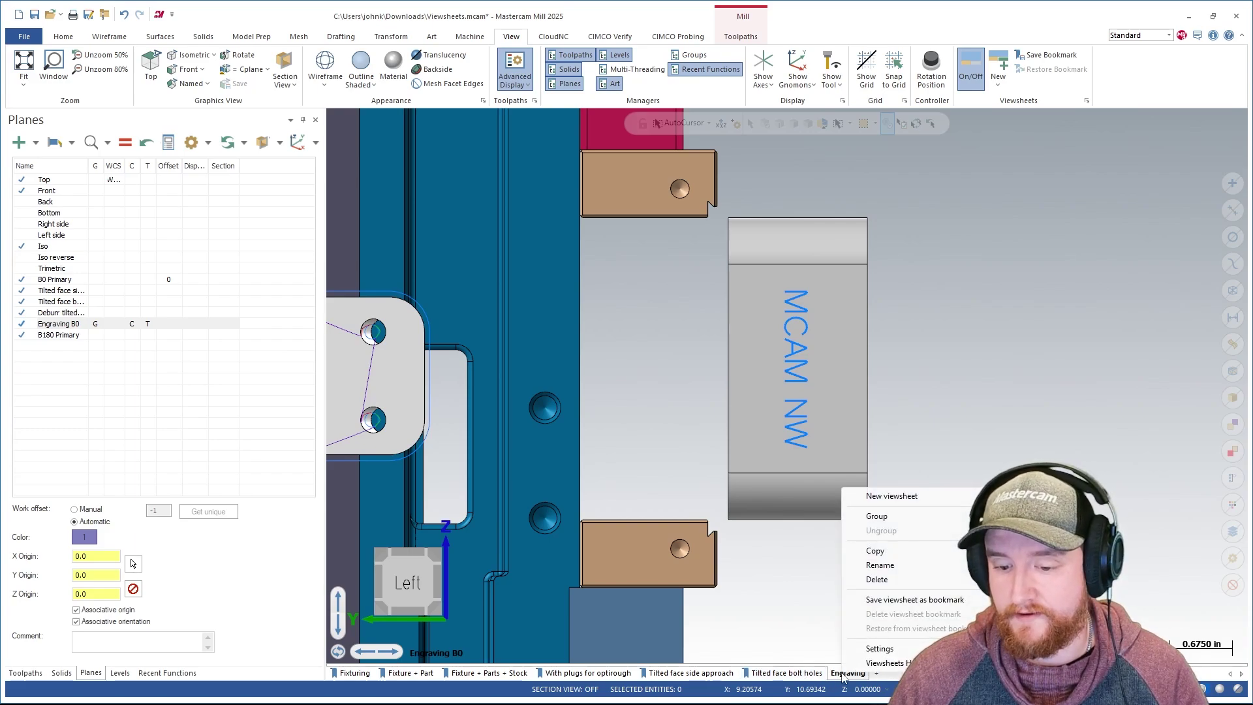
{"action": "left_click", "coordinate": [927, 551]}
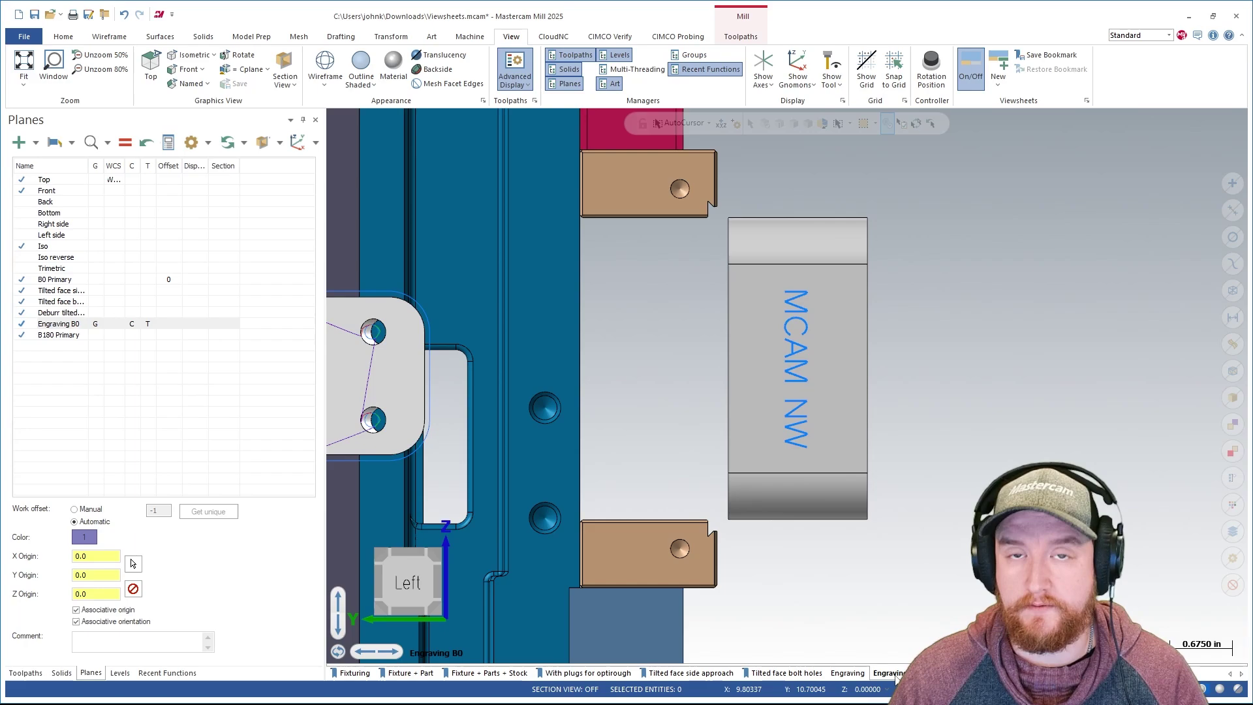
{"action": "right_click", "coordinate": [896, 673]}
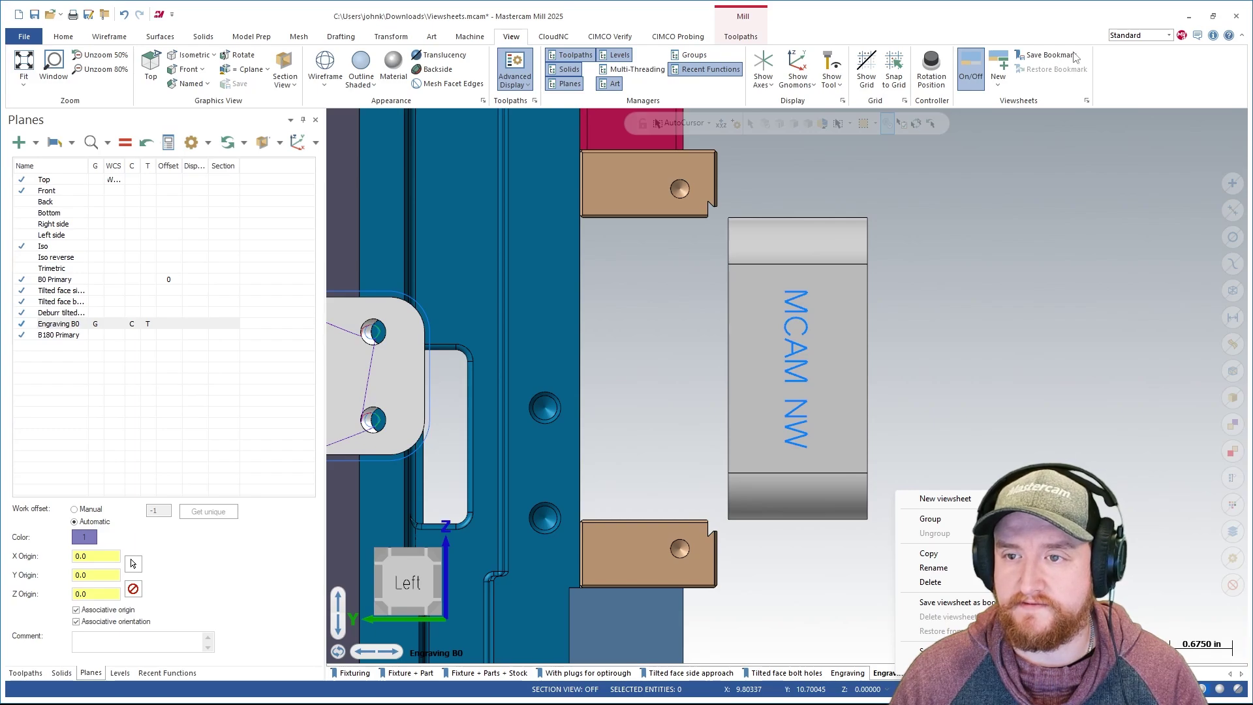
{"action": "left_click", "coordinate": [1051, 55]}
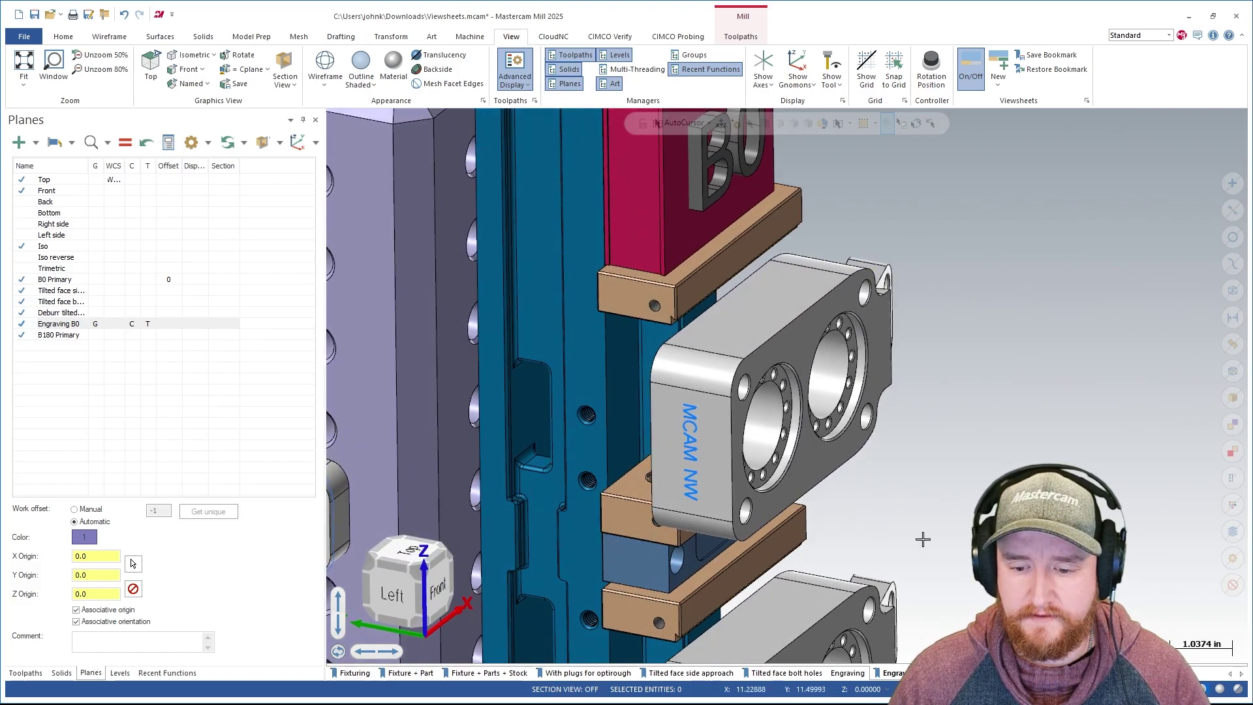
- Compare how the unbookmarked Engraving viewsheet and its bookmarked copy display when switching between them
{"action": "left_click", "coordinate": [849, 674]}
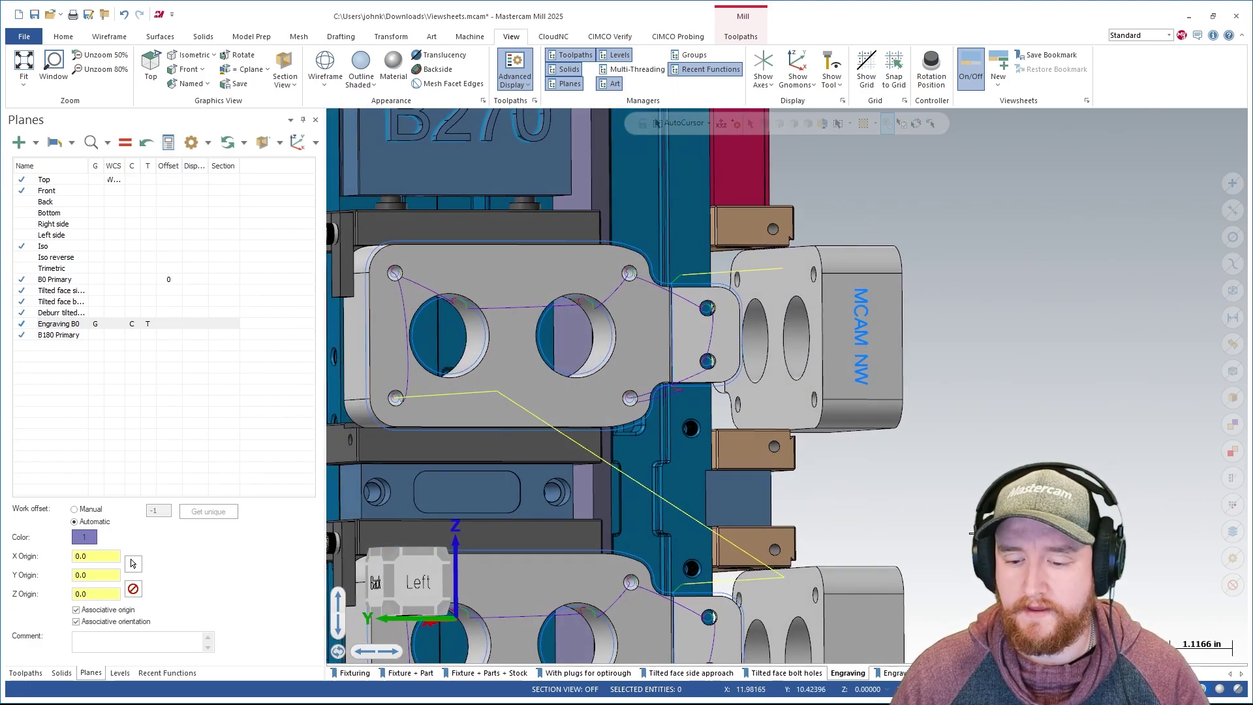
{"action": "left_click", "coordinate": [893, 673]}
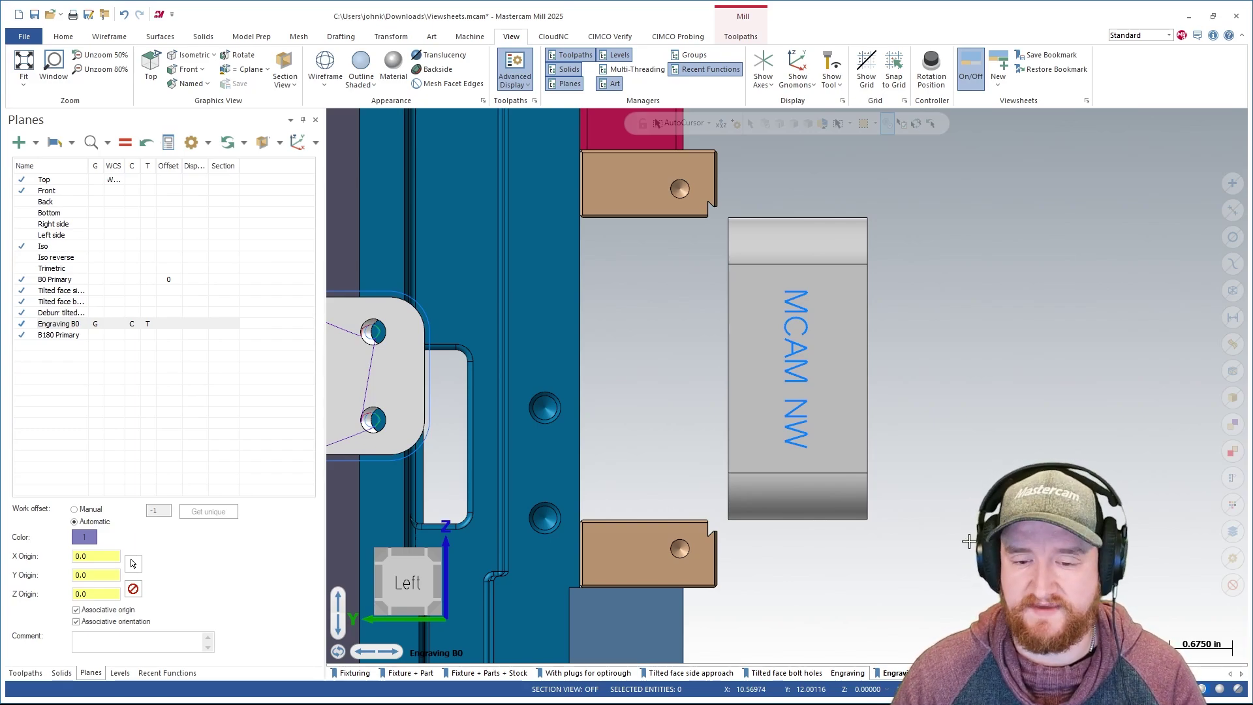
{"action": "left_click", "coordinate": [852, 675]}
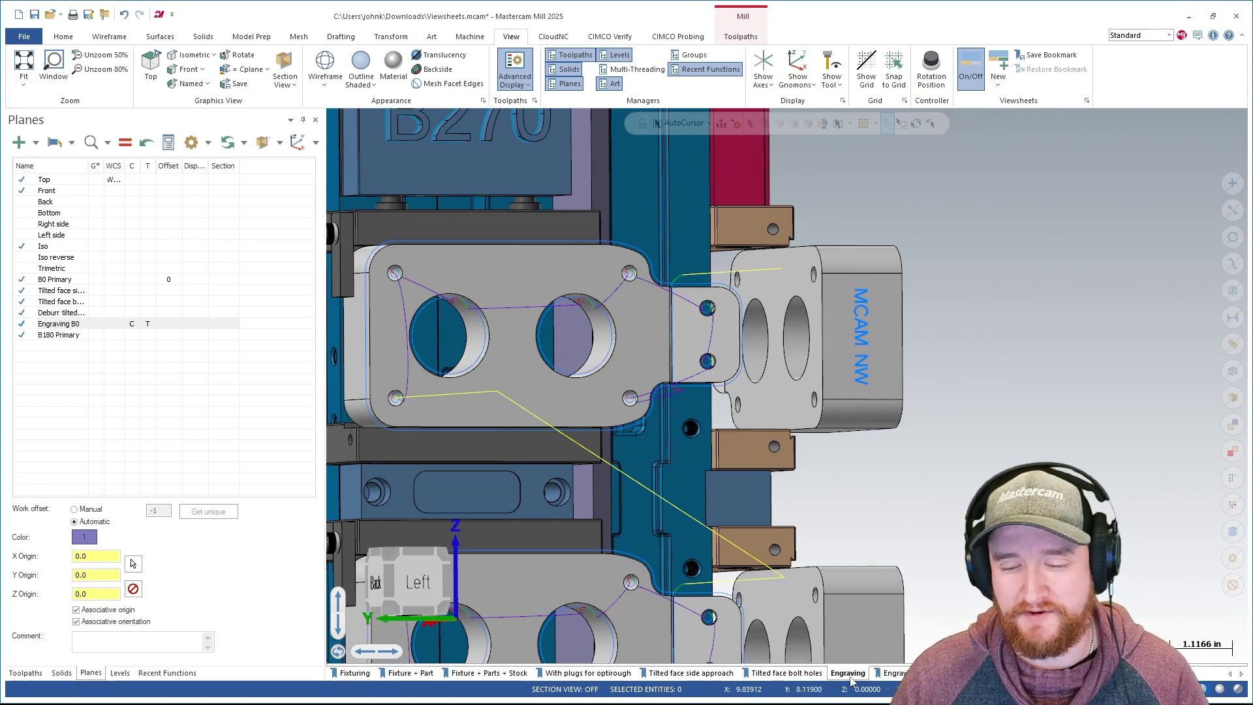
{"action": "left_click", "coordinate": [896, 673]}
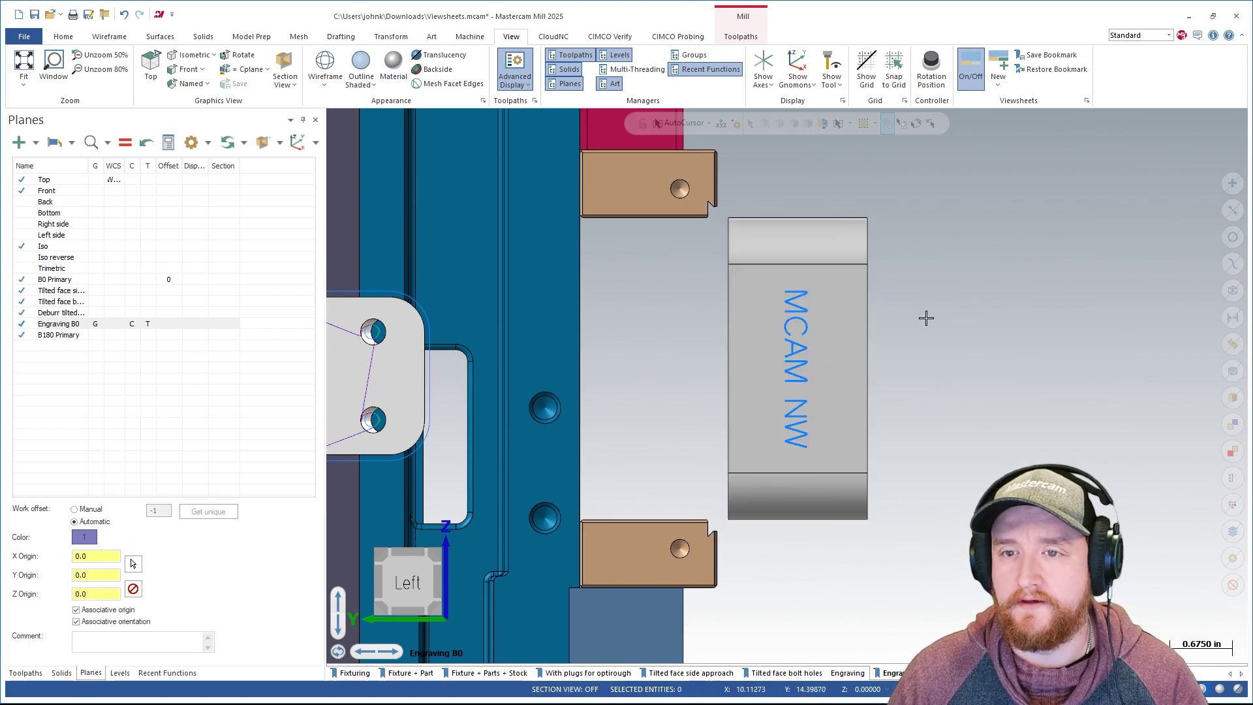
- Set the Motion Controller rotation position on the part face beside the MCAM NW text, and save the copied viewsheet as a bookmark
{"action": "left_click", "coordinate": [935, 71]}
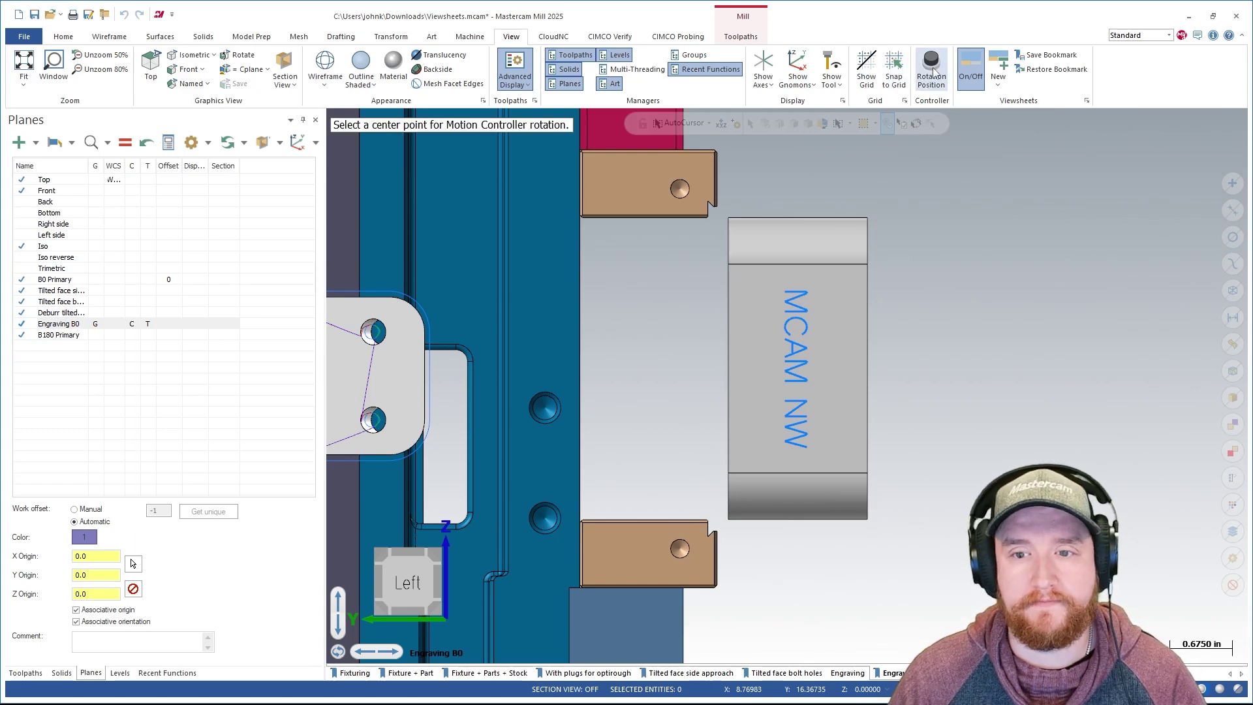
{"action": "left_click", "coordinate": [837, 333]}
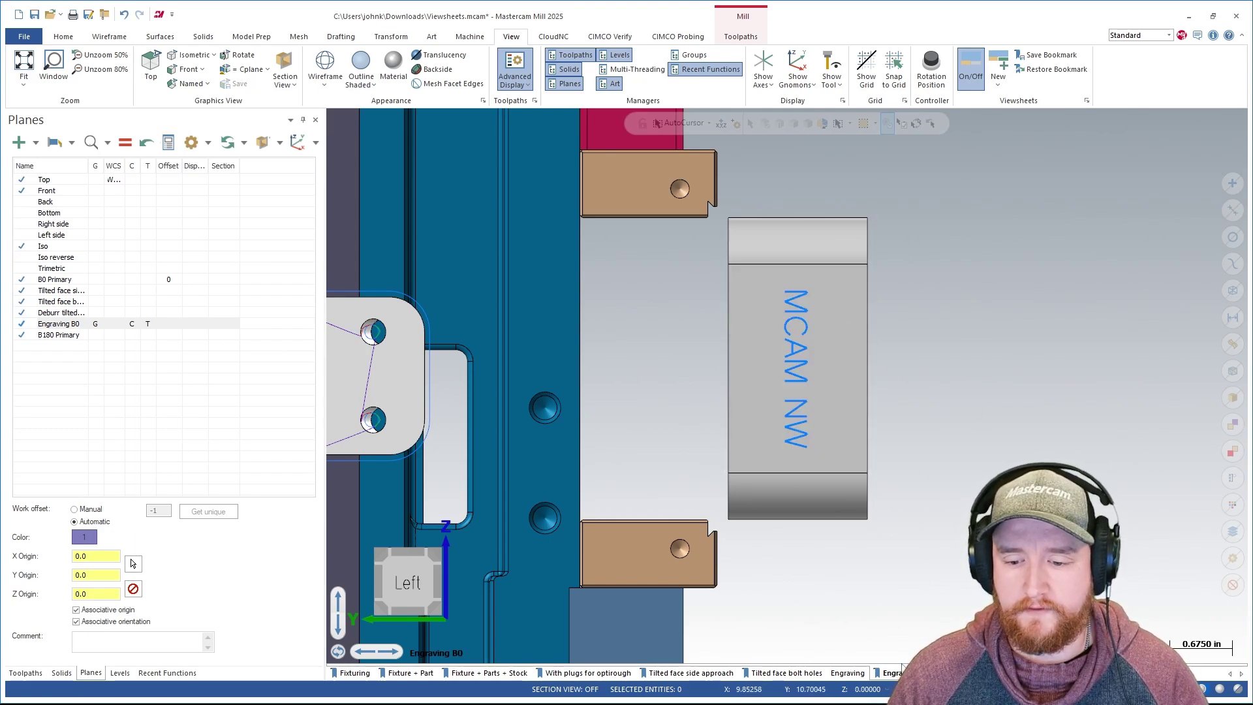
{"action": "right_click", "coordinate": [899, 673]}
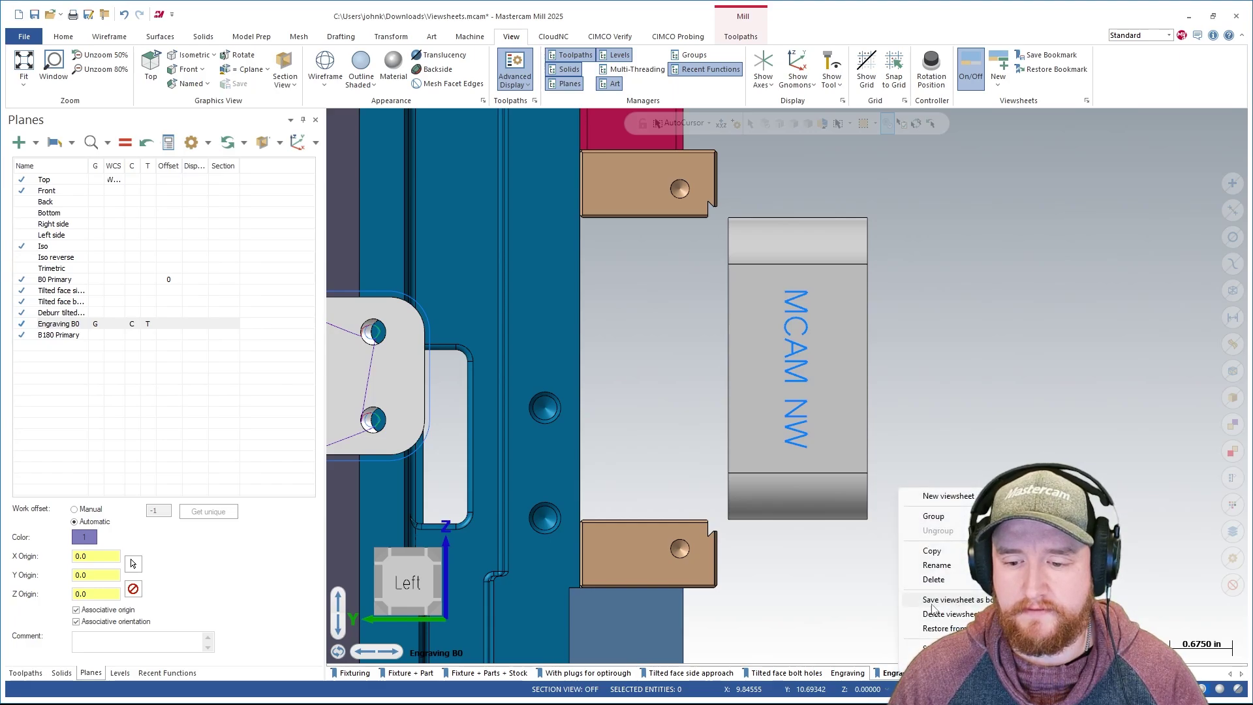
{"action": "left_click", "coordinate": [946, 600]}
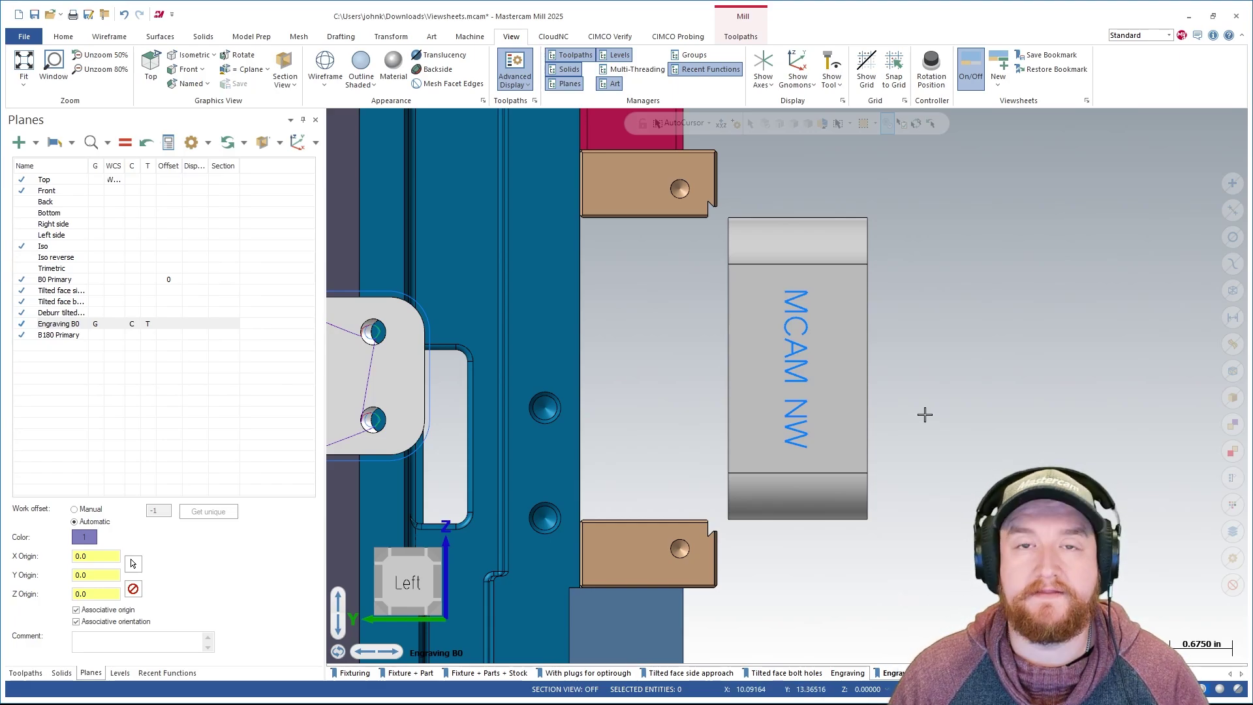